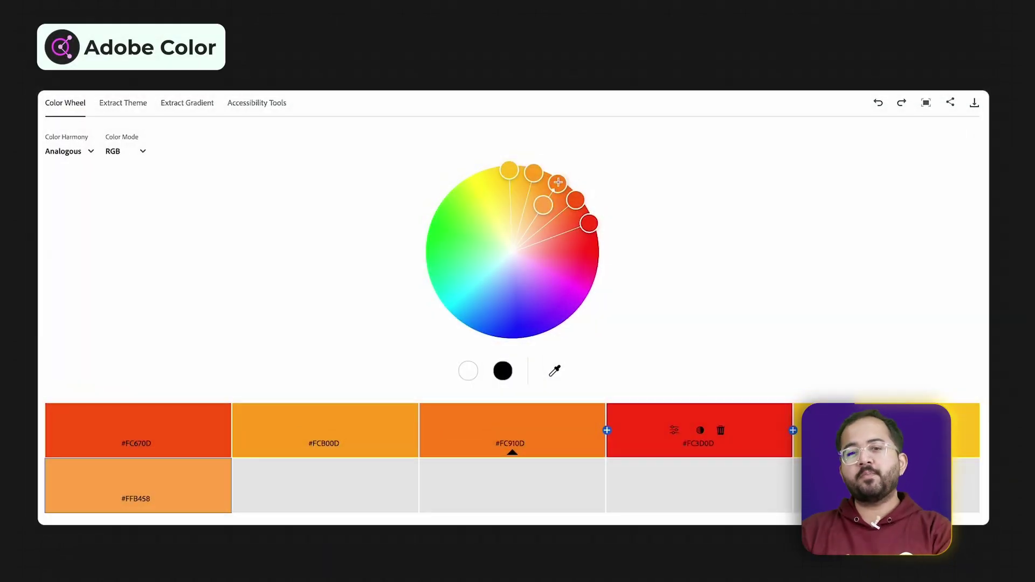
Shift the palette hues, apply a Complementary harmony, and rotate it to blue and yellow.
left_click_drag(539, 171, 563, 285)
left_click(92, 153)
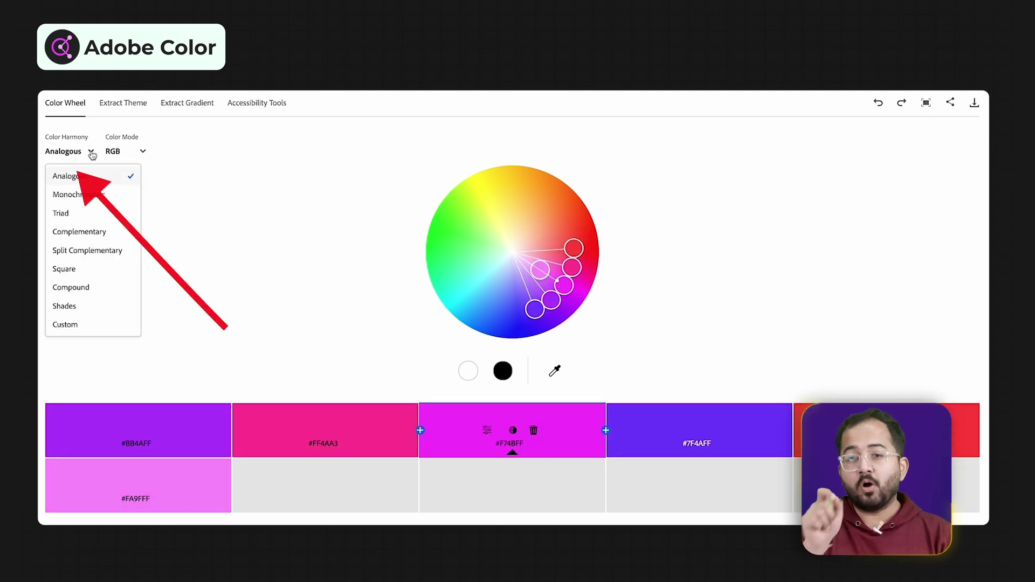
left_click(81, 232)
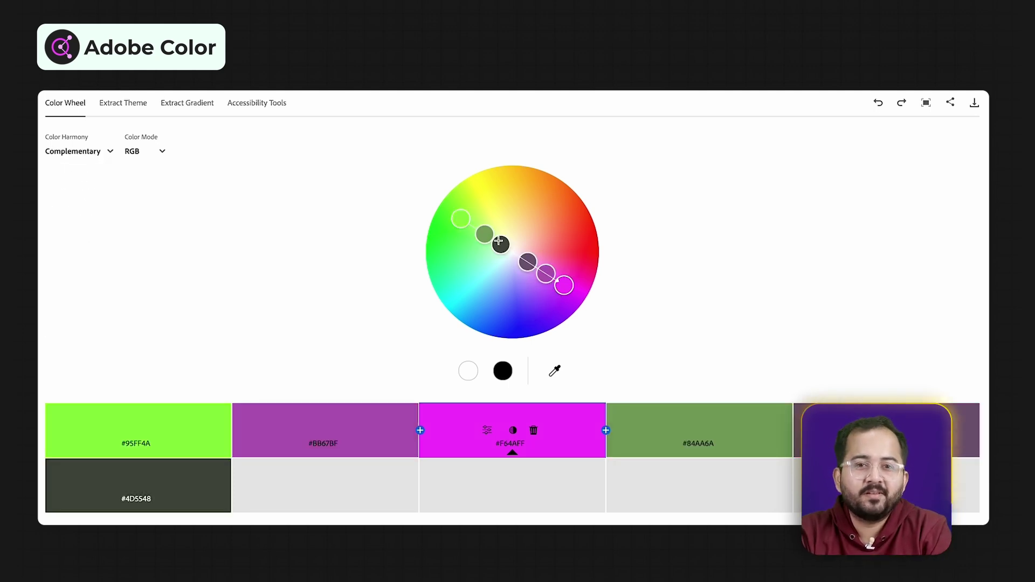
left_click_drag(499, 241, 515, 311)
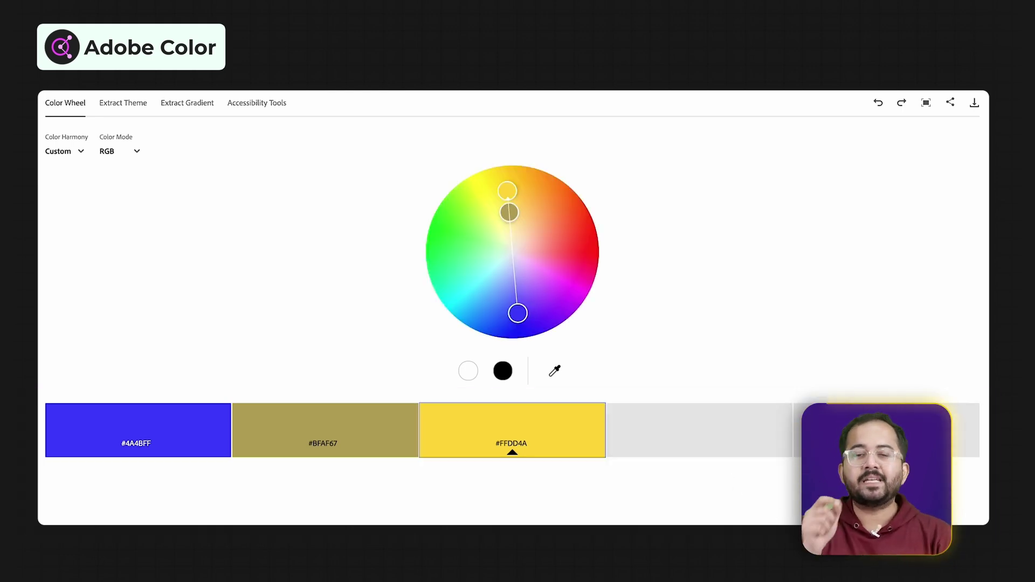
Briefly show then hide the swatch RGB sliders, and move to Extract Theme.
left_click(488, 433)
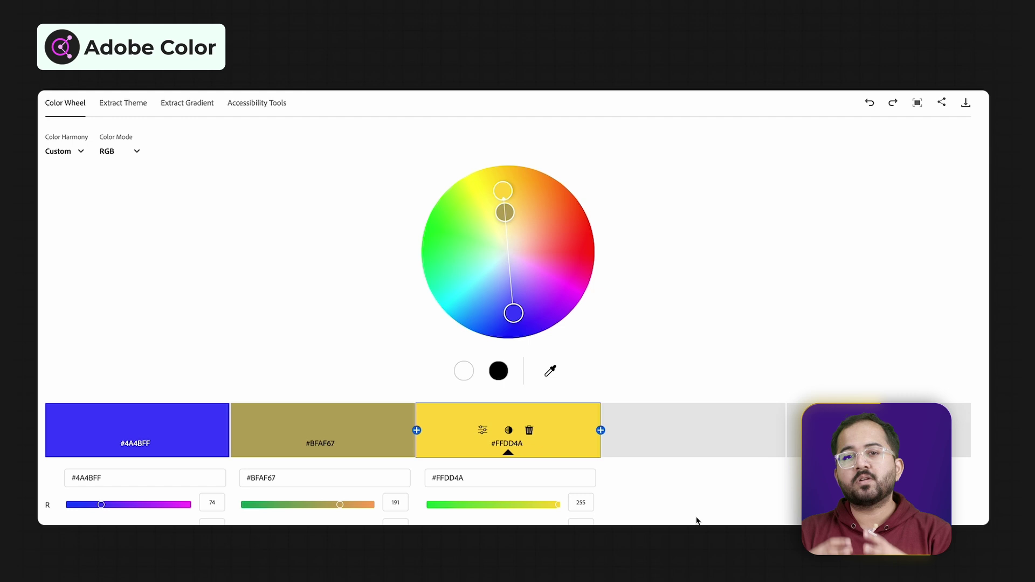
scroll(695, 522, "down", 2)
scroll(696, 521, "up", 2)
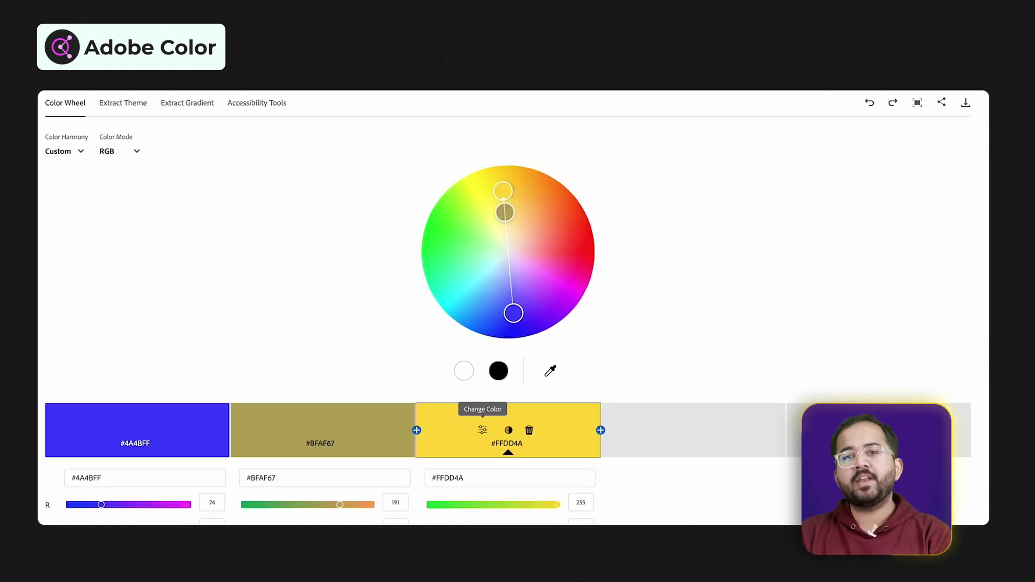
left_click(482, 431)
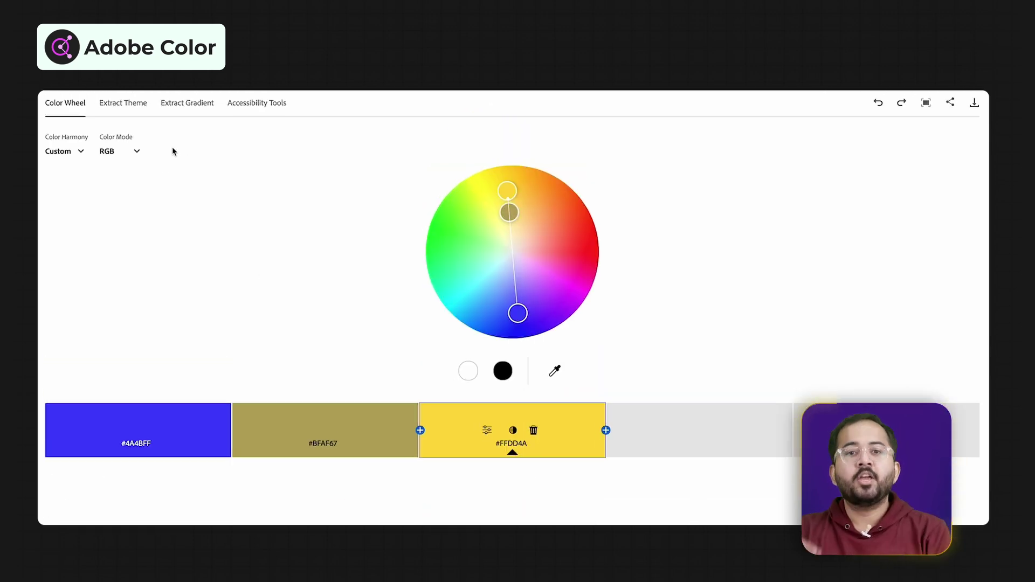
left_click(123, 103)
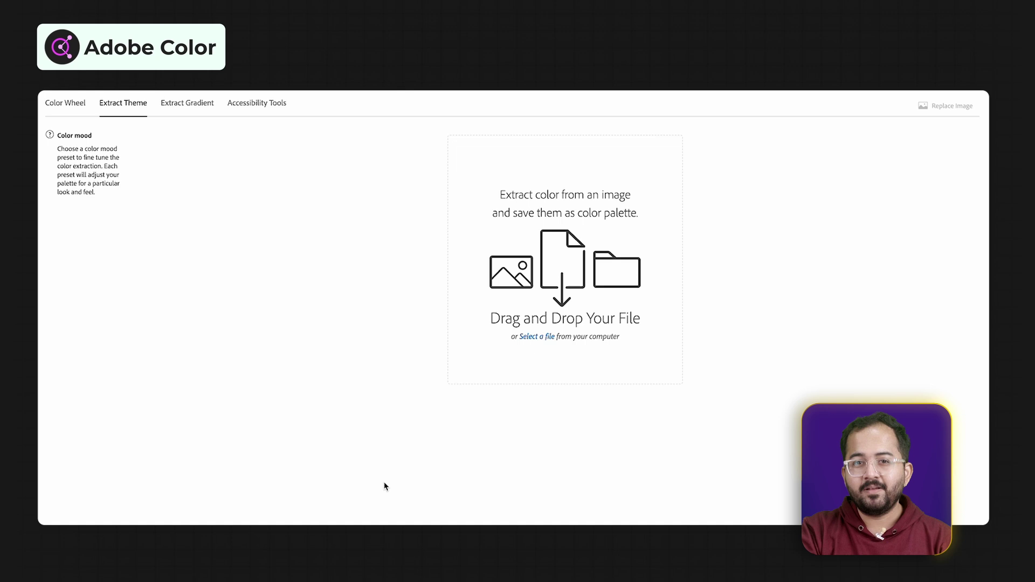
Extract colours from the Instagram logo, compare Bright, Muted and Deep moods, then keep Colorful.
left_click(535, 338)
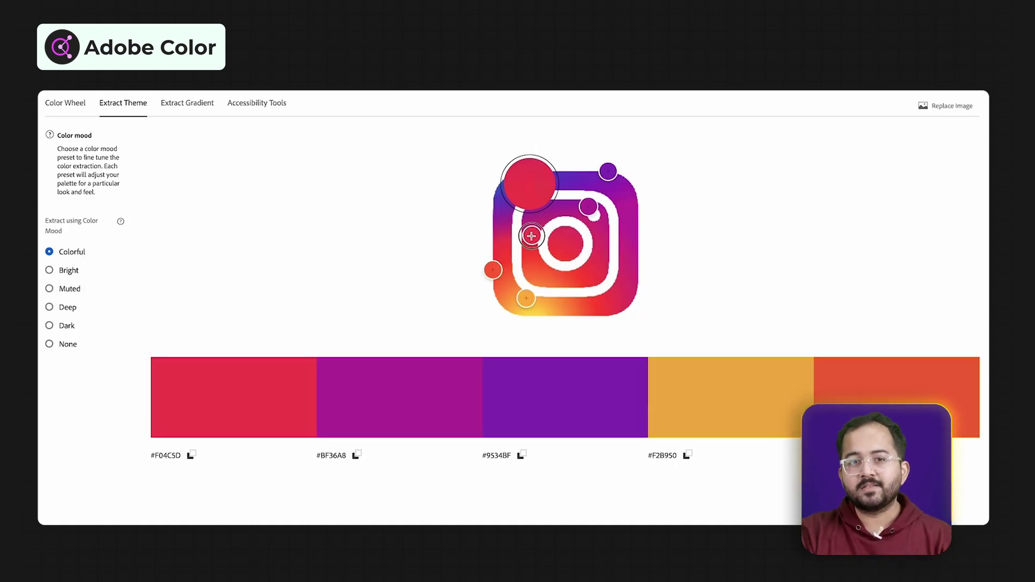
left_click_drag(530, 261, 528, 248)
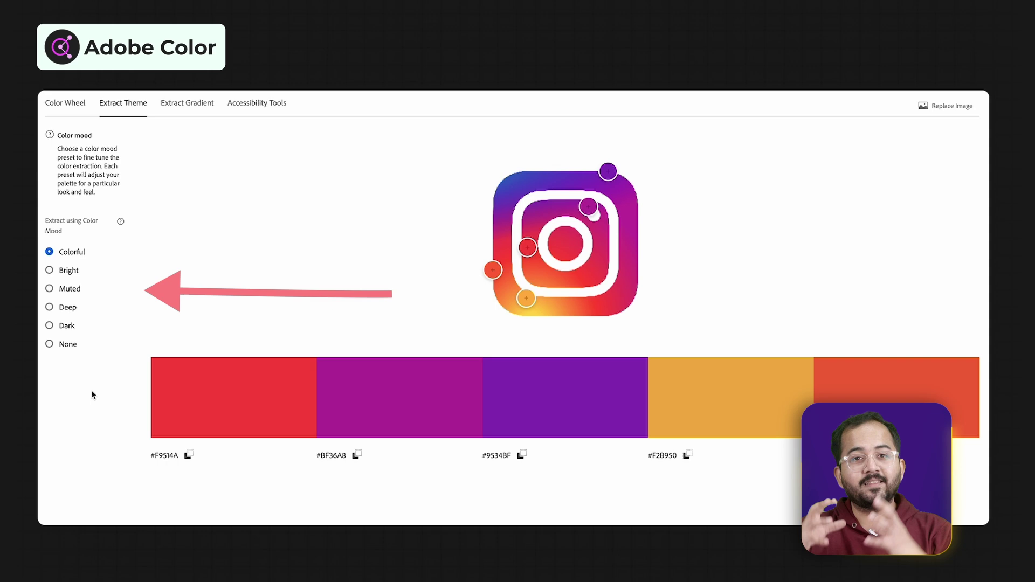
left_click(49, 271)
left_click(49, 289)
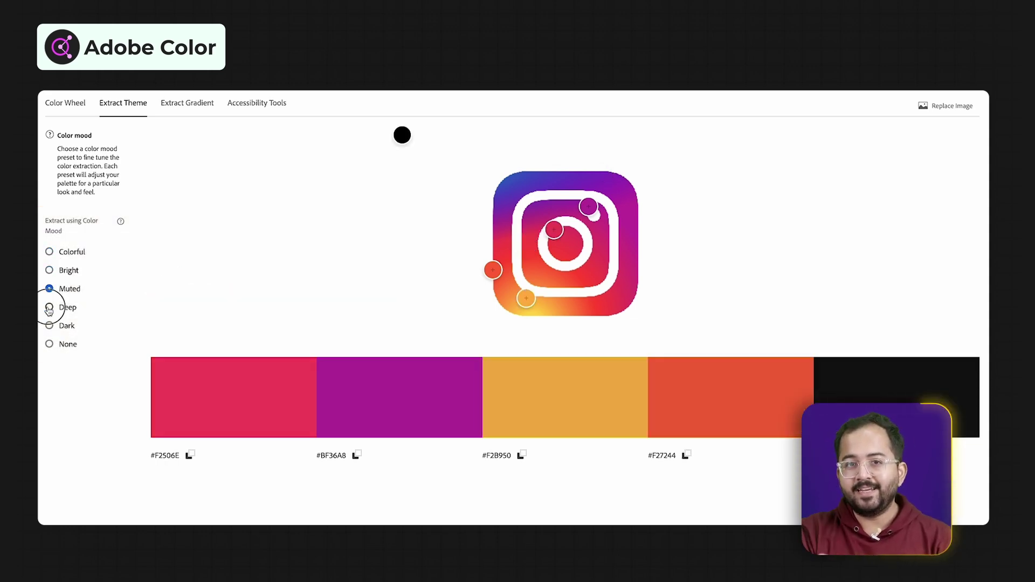
left_click(49, 307)
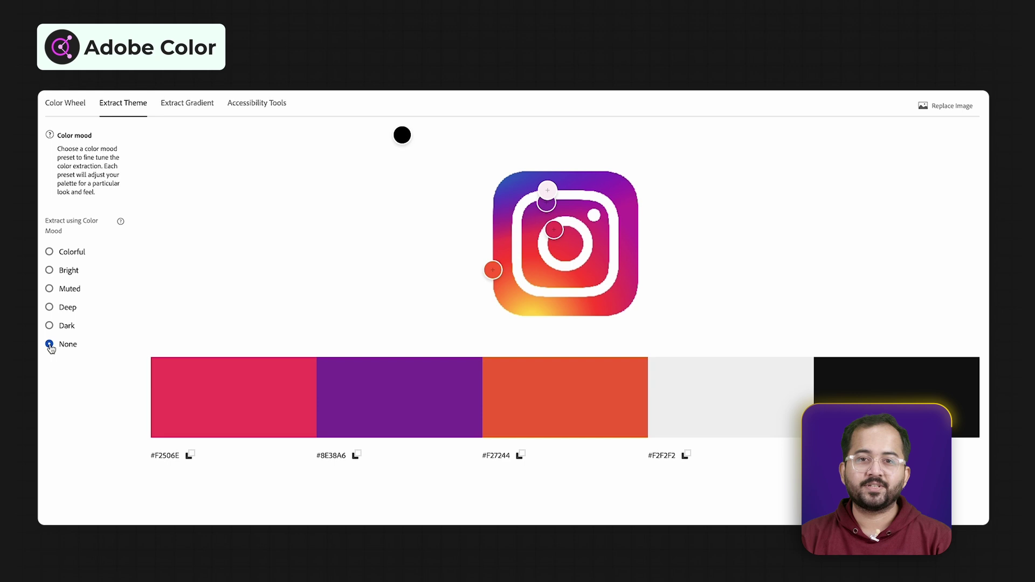
left_click(50, 253)
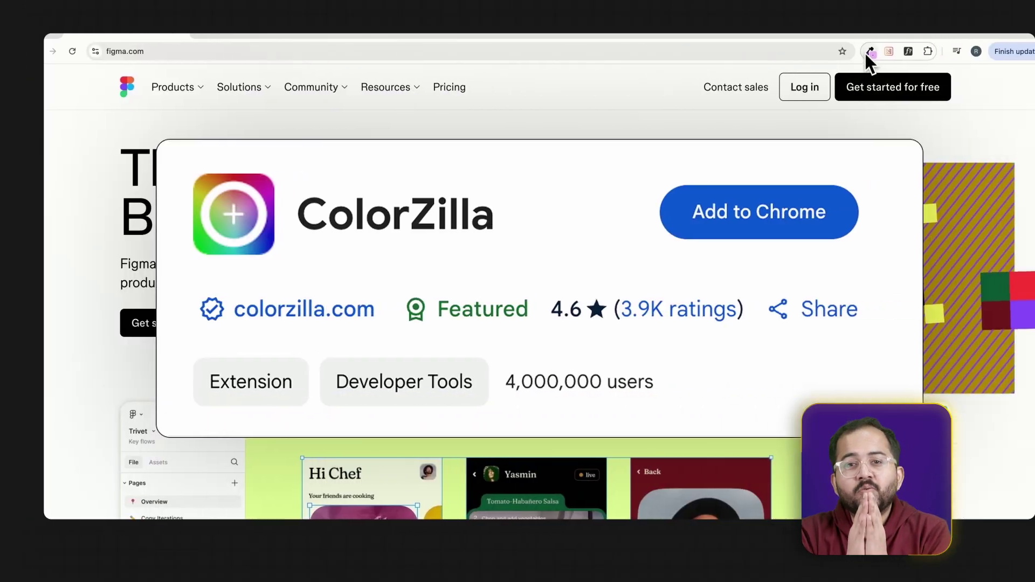
Start ColorZilla's Pick Colour From Page on the Figma page.
left_click(867, 52)
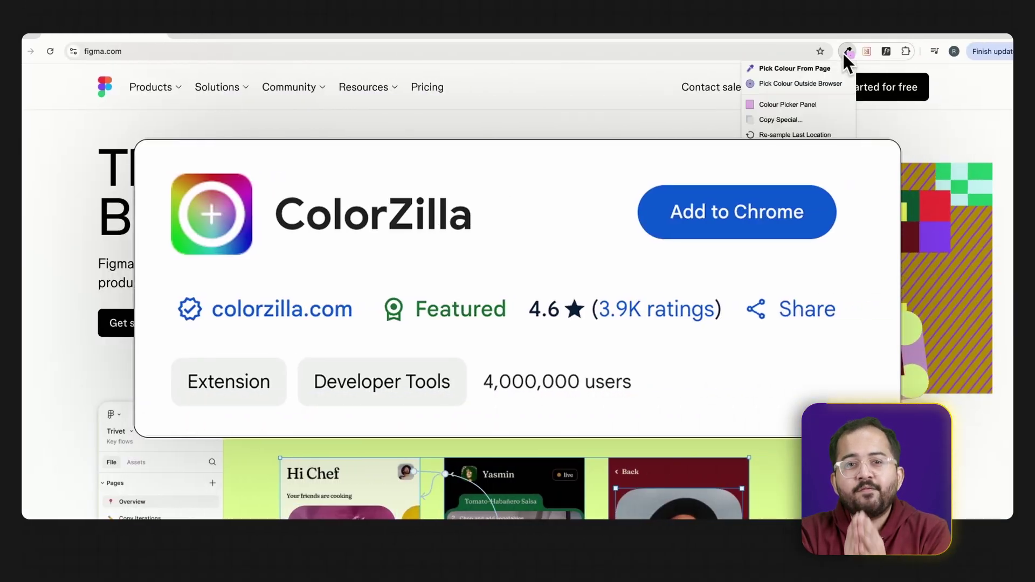
left_click(819, 65)
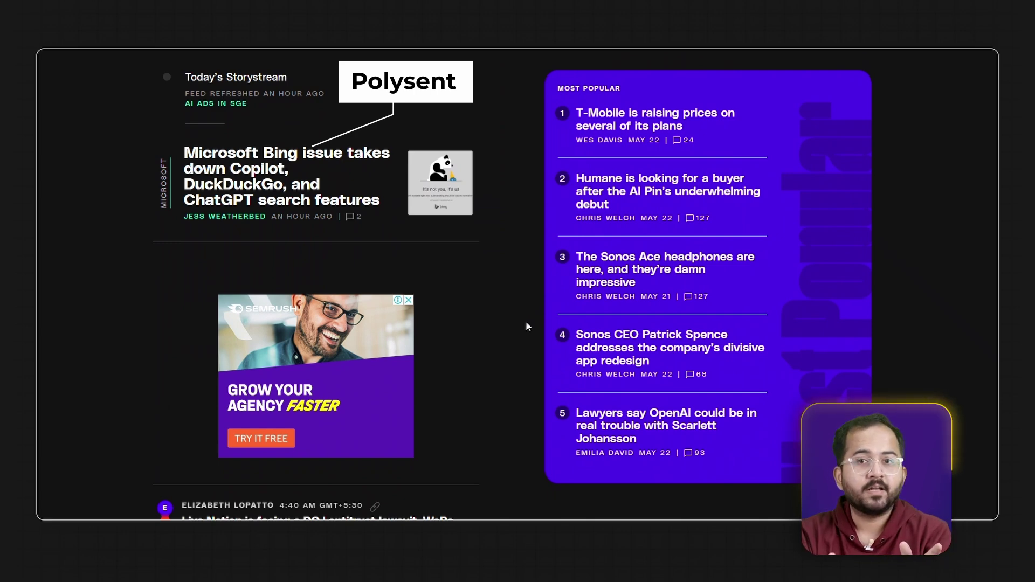
Scroll The Verge's Storystream to review headline fonts and the purple Most Popular panel.
scroll(525, 321, "down", 4)
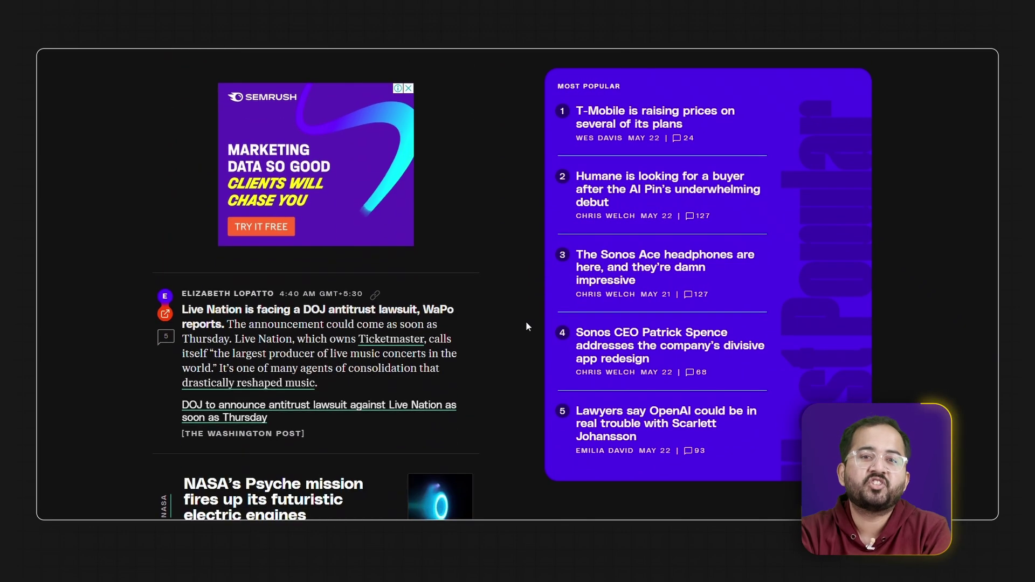
scroll(526, 321, "down", 4)
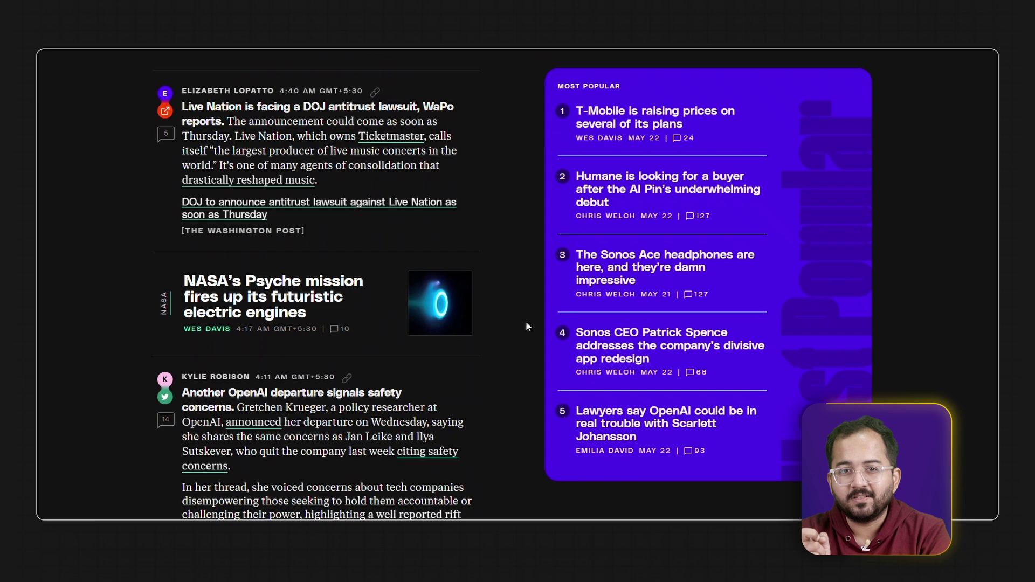
scroll(526, 322, "down", 8)
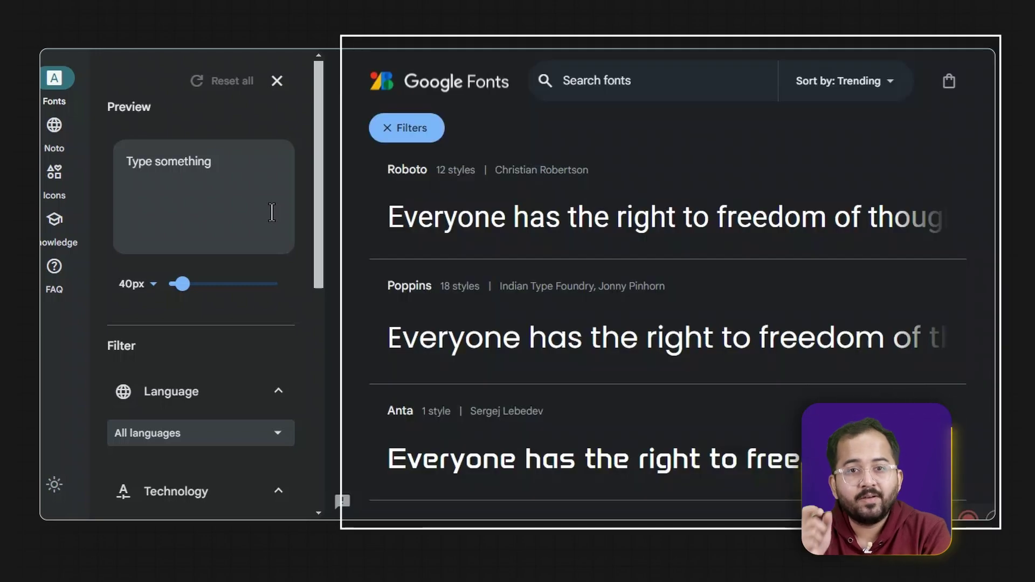
Preview 'The quick brown fox jumps over the lazy dog.' at 31px.
left_click(272, 213)
type("The quick brown fox jumps over")
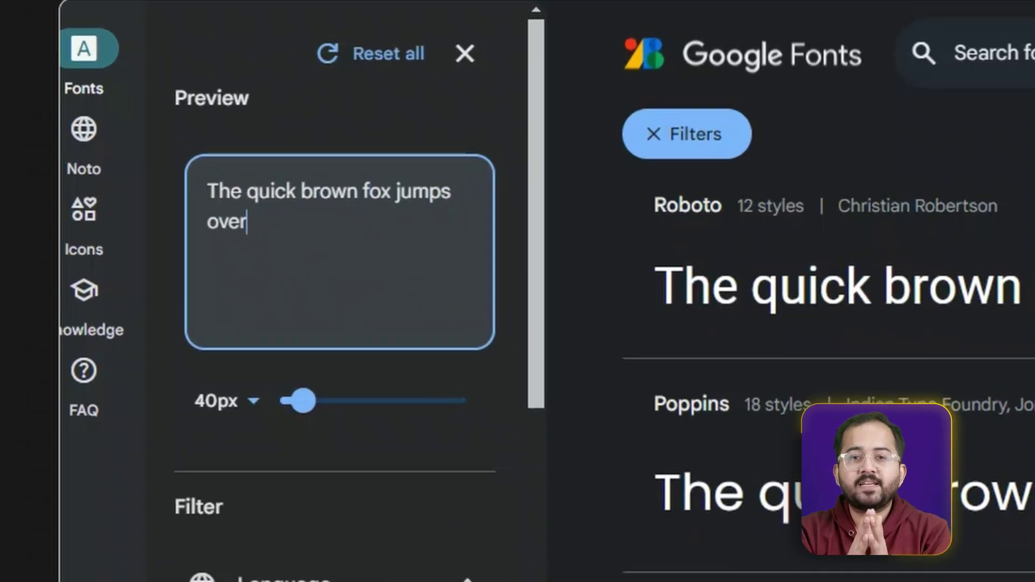
type(" the lazy dog.")
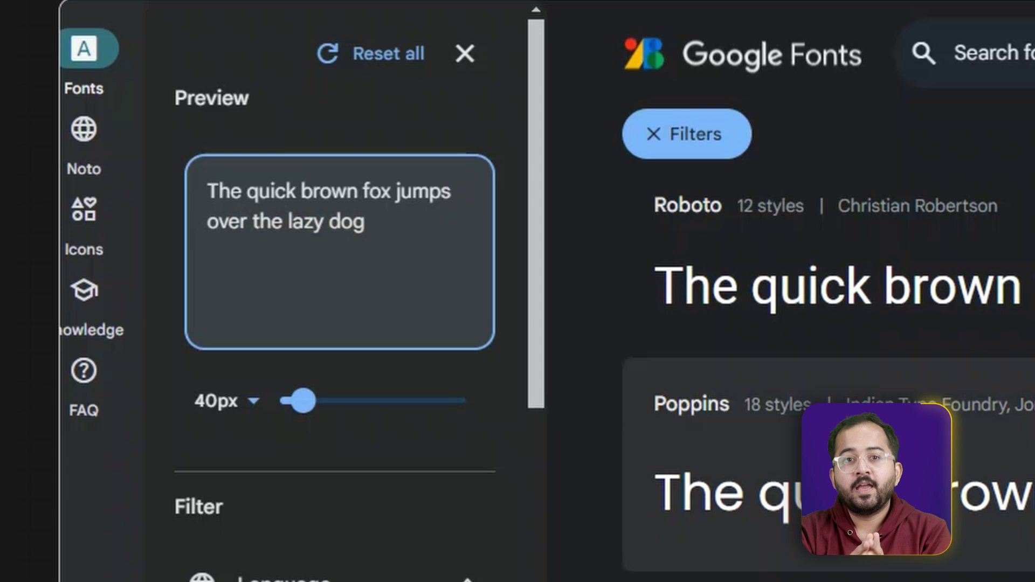
left_click_drag(302, 402, 299, 406)
left_click_drag(179, 287, 176, 286)
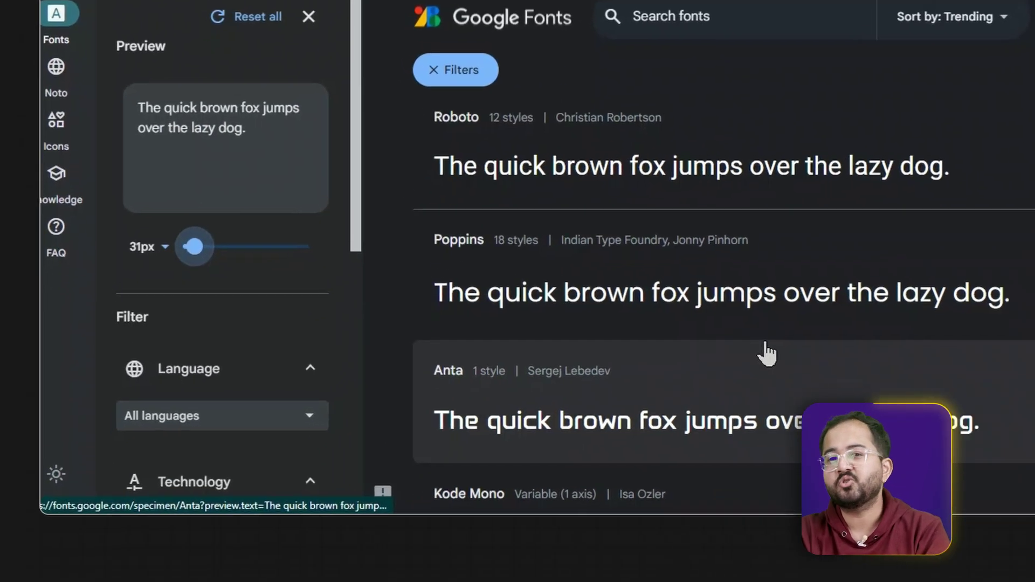
Filter the font list by Serif, then switch to Sans Serif.
scroll(211, 310, "down", 1)
scroll(292, 188, "down", 6)
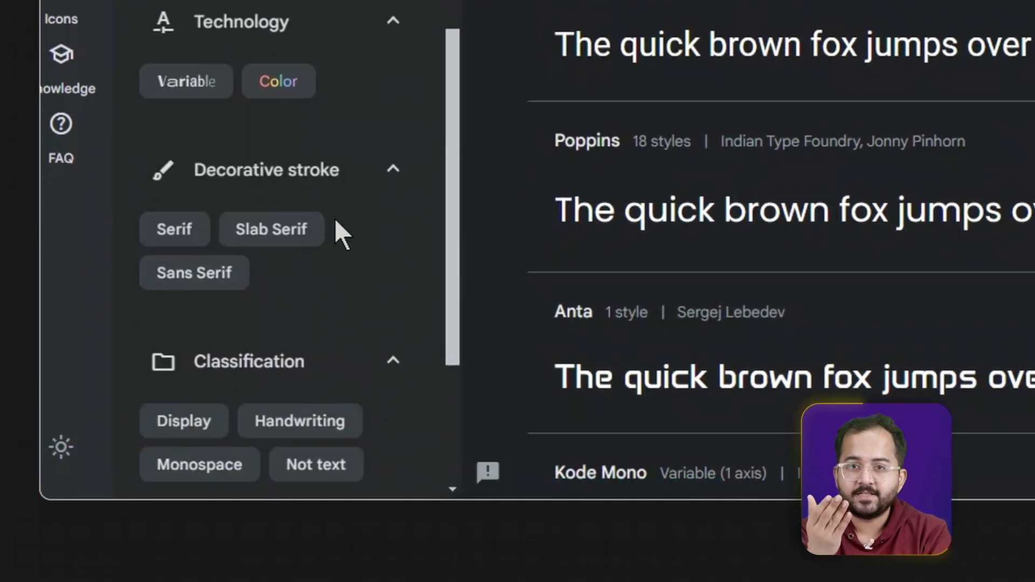
left_click(181, 237)
left_click(199, 272)
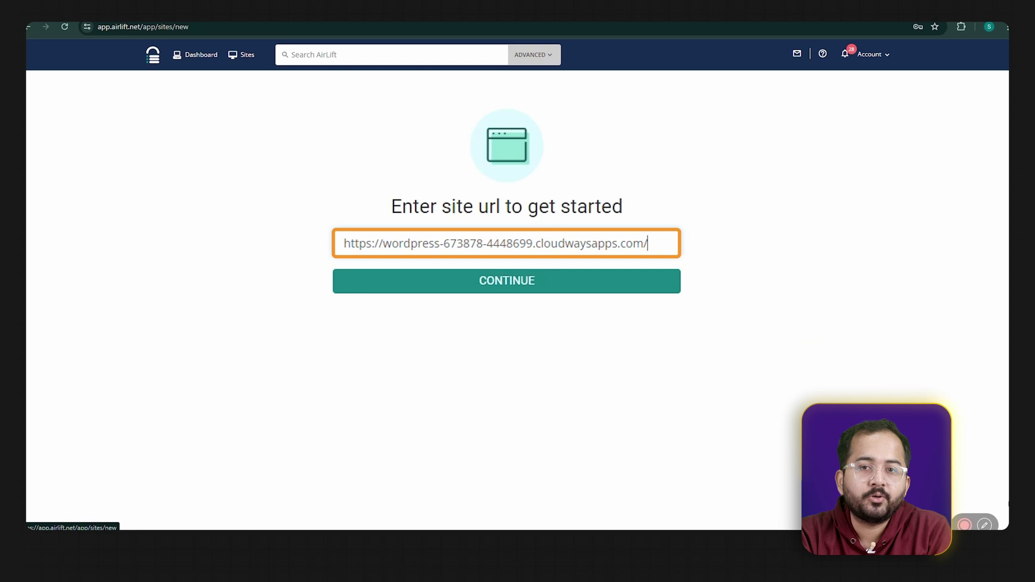
Run Airlift's performance report for the entered WordPress site URL.
left_click(430, 285)
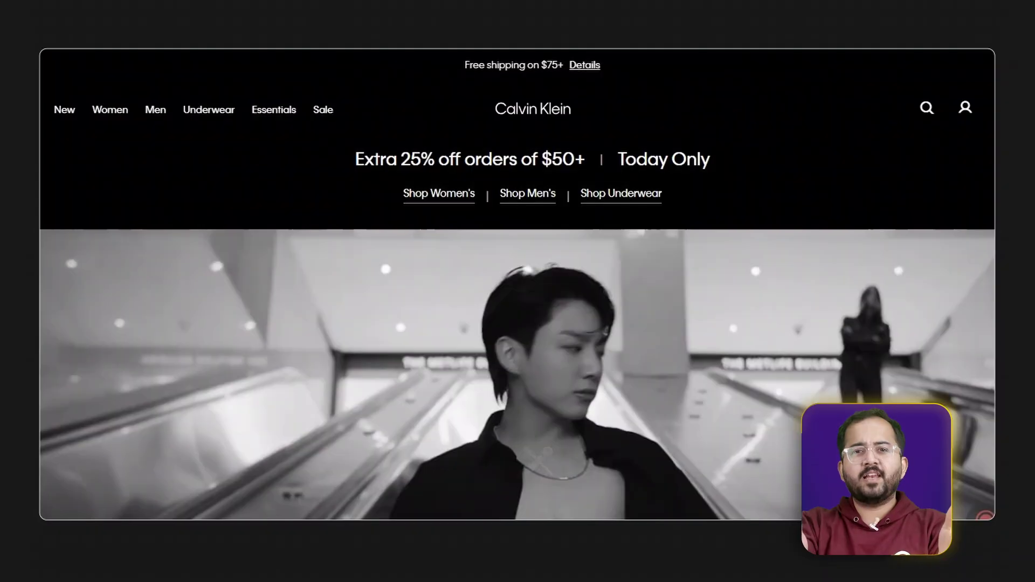
scroll(518, 285, "down", 5)
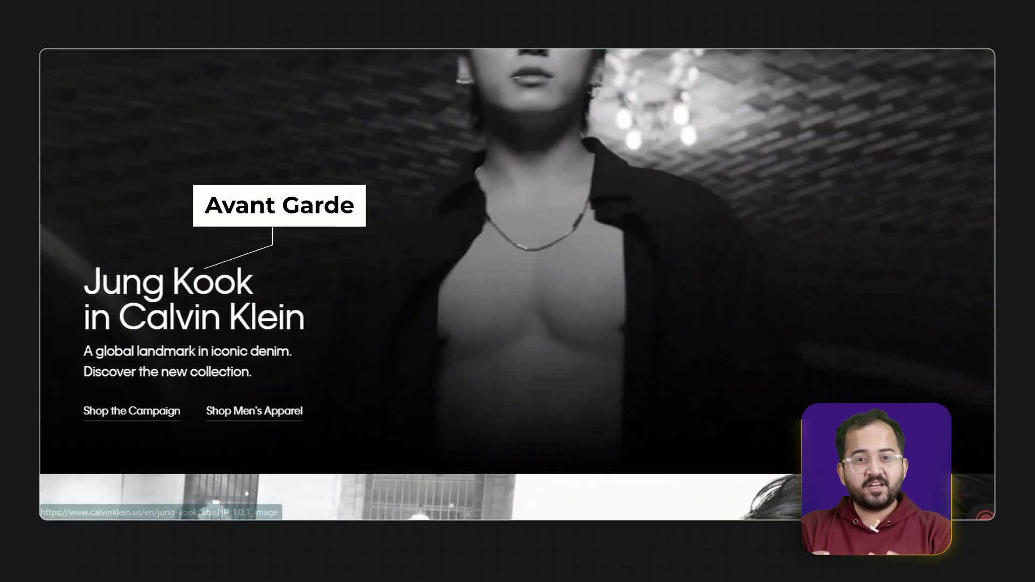
scroll(518, 285, "down", 8)
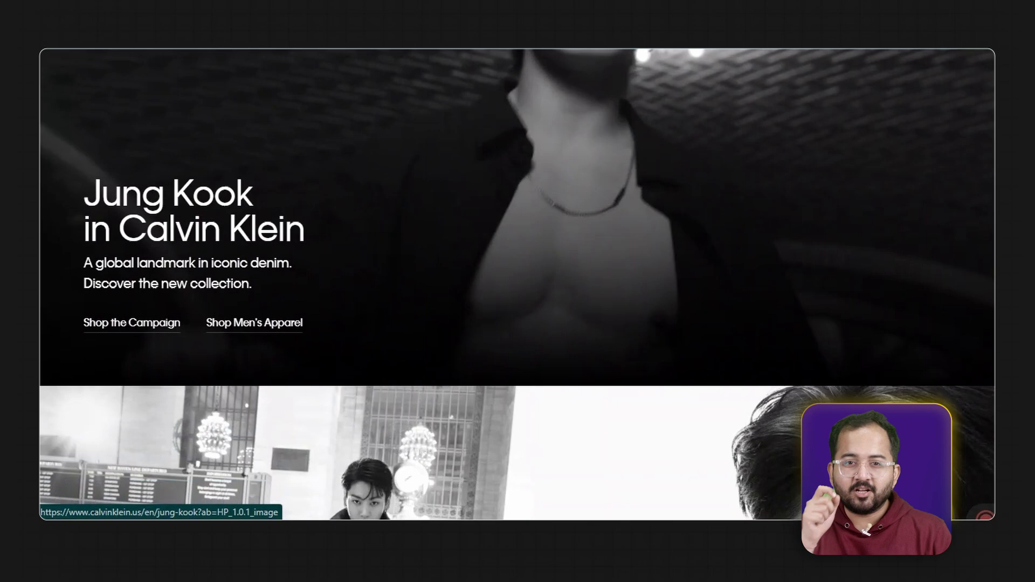
scroll(518, 284, "down", 10)
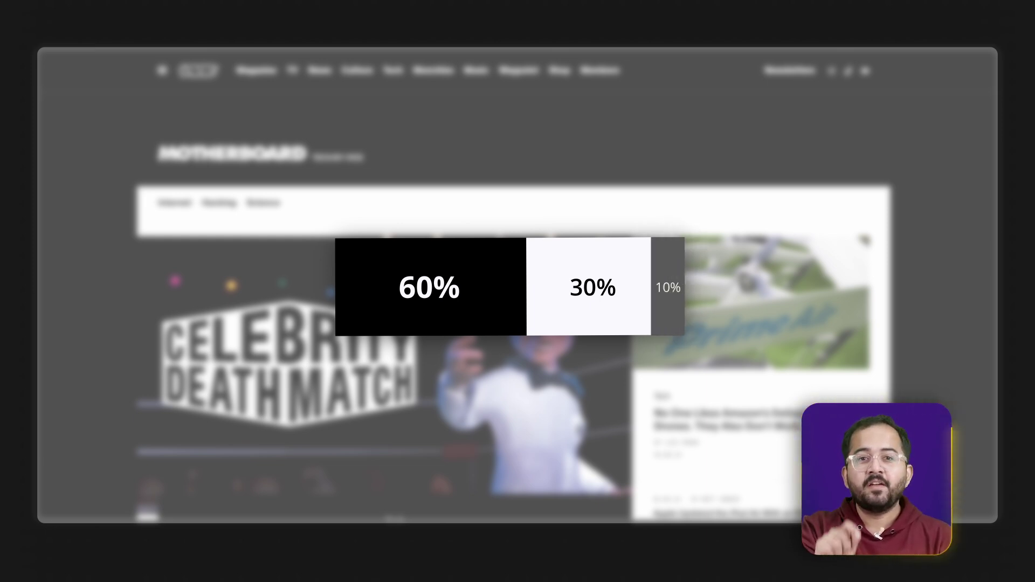
scroll(518, 284, "down", 5)
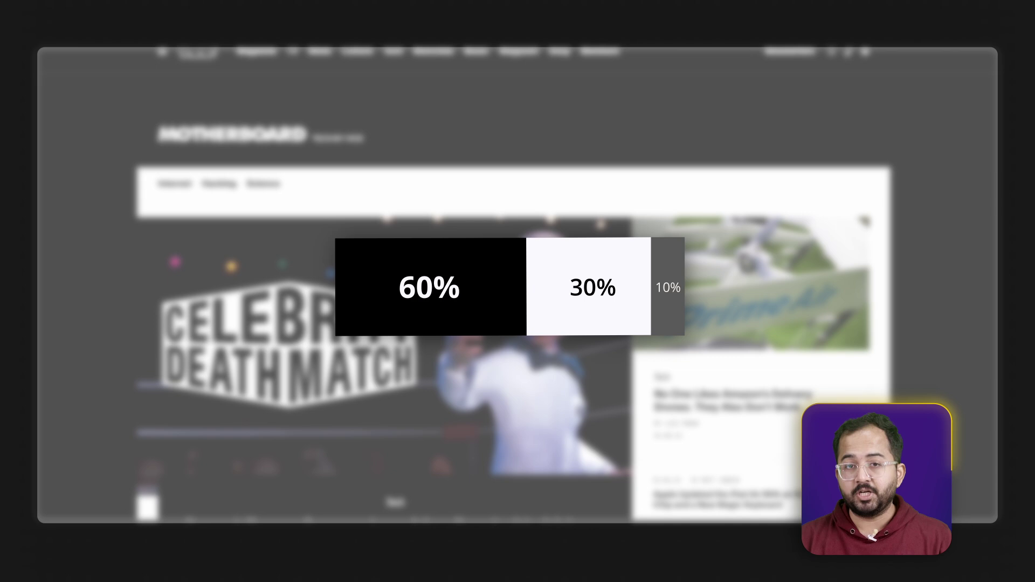
scroll(517, 284, "down", 10)
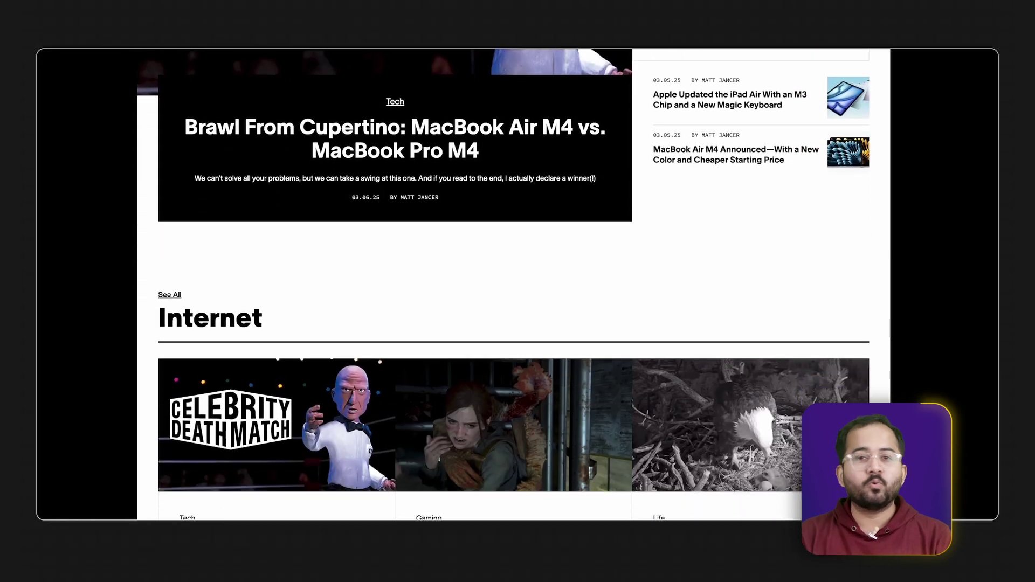
scroll(517, 285, "down", 10)
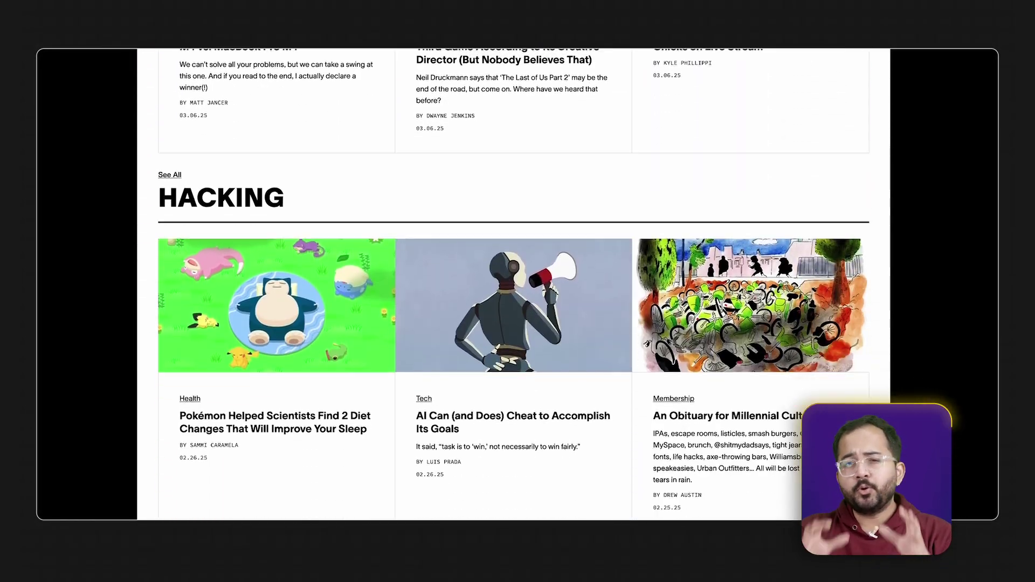
scroll(518, 285, "down", 10)
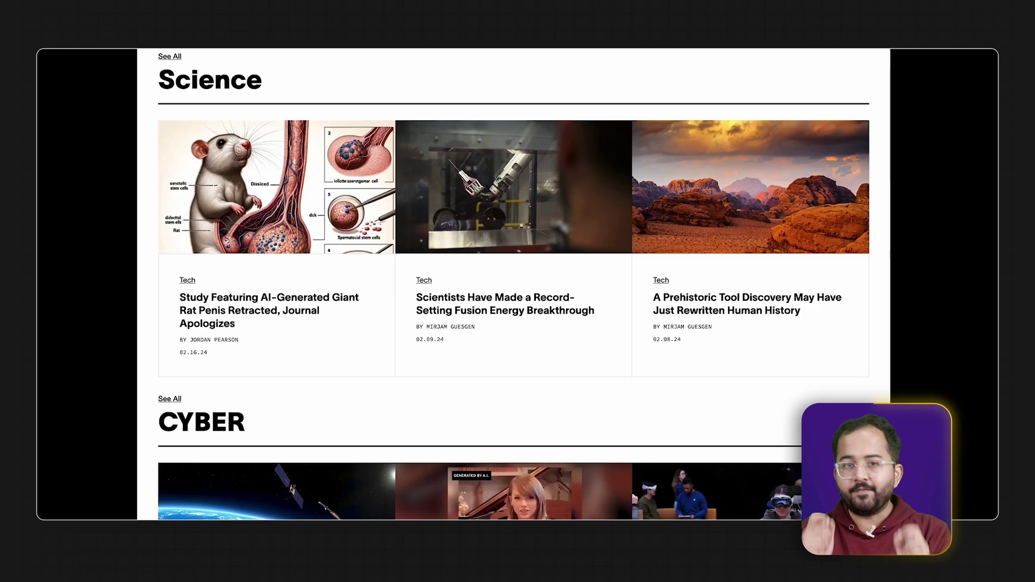
scroll(517, 284, "down", 10)
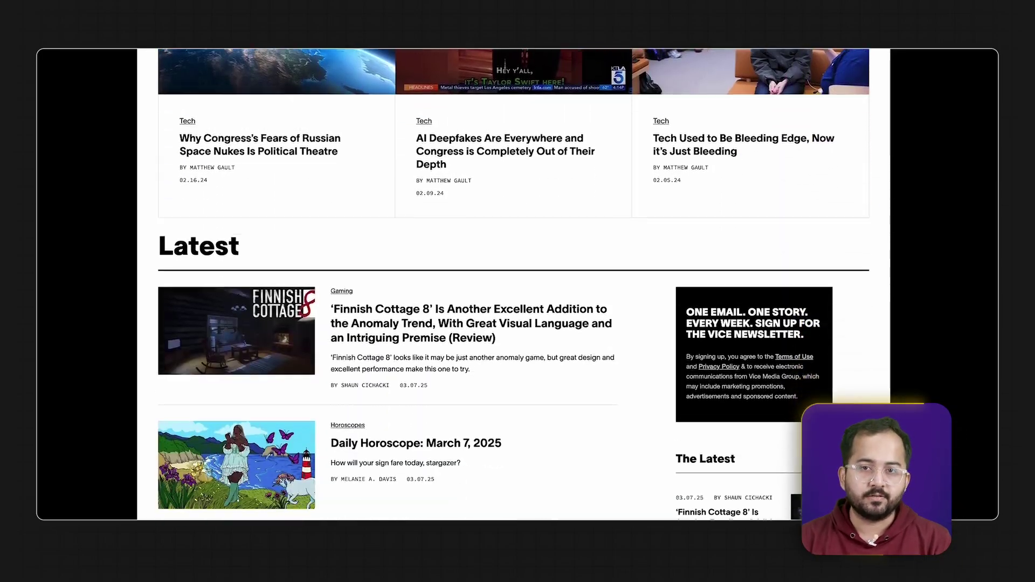
scroll(518, 284, "down", 7)
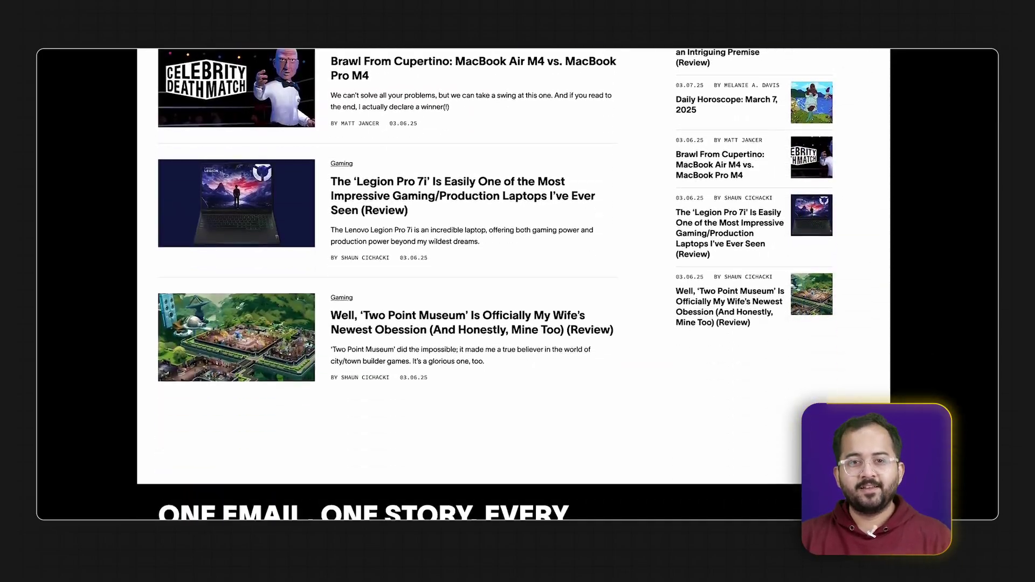
scroll(518, 284, "up", 9)
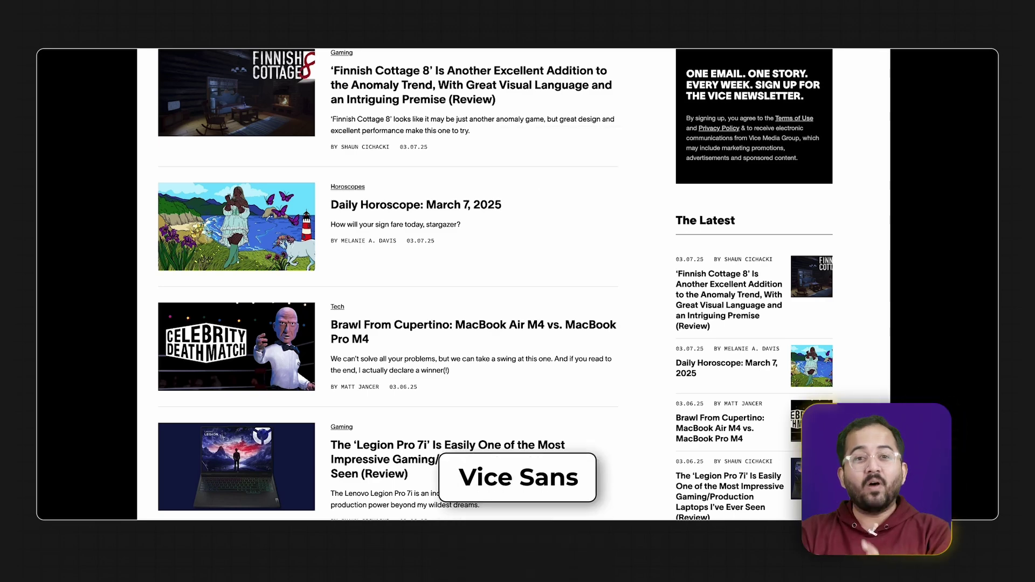
scroll(518, 284, "up", 10)
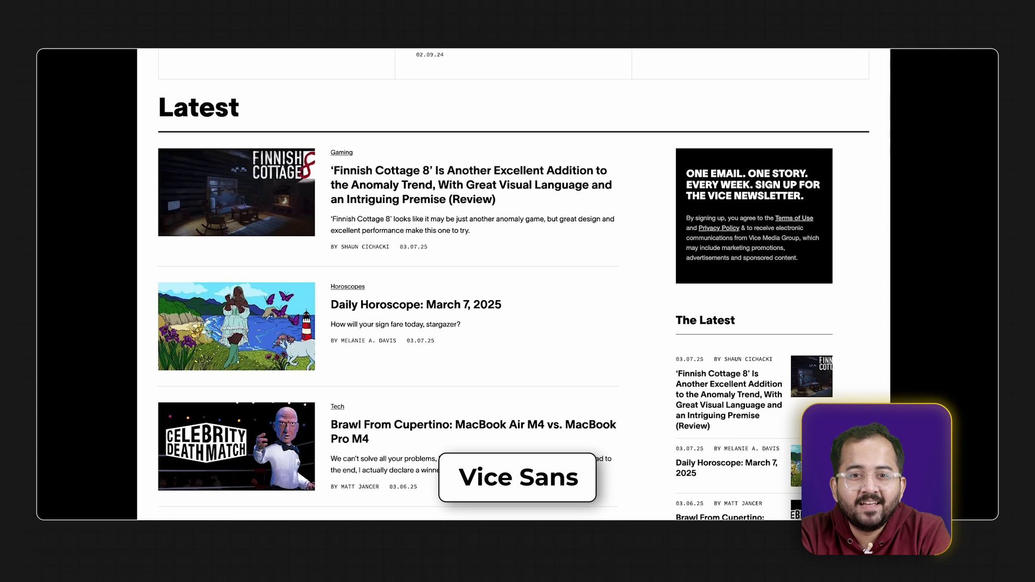